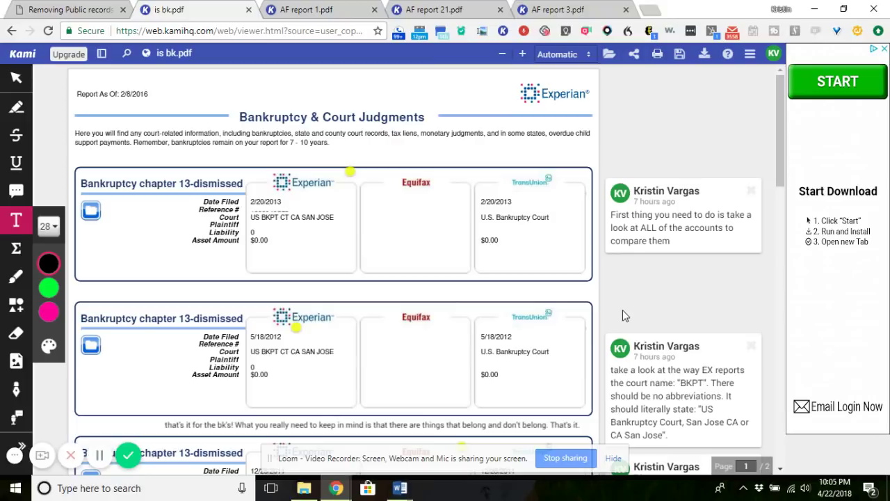
Step: Select the Equifax court name US DIST CT, then discard the empty text note started there
{"action": "scroll", "coordinate": [622, 315], "scroll_direction": "down", "scroll_amount": 4}
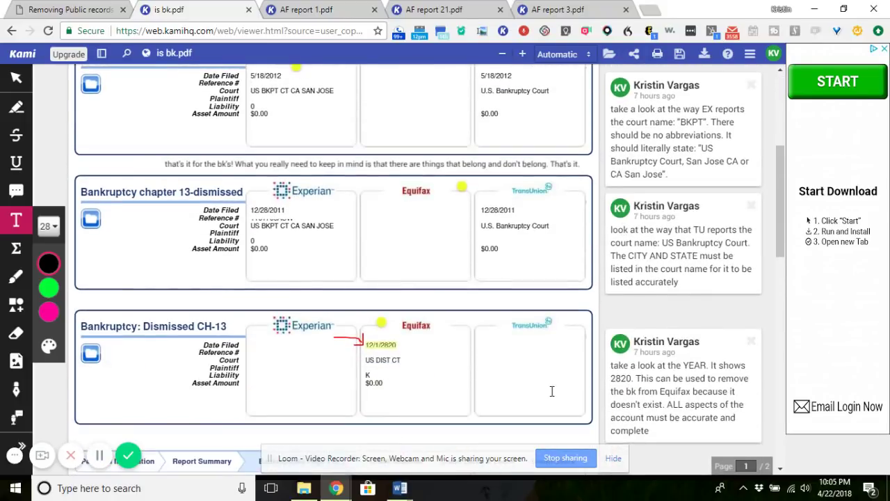
{"action": "scroll", "coordinate": [625, 411], "scroll_direction": "up", "scroll_amount": 3}
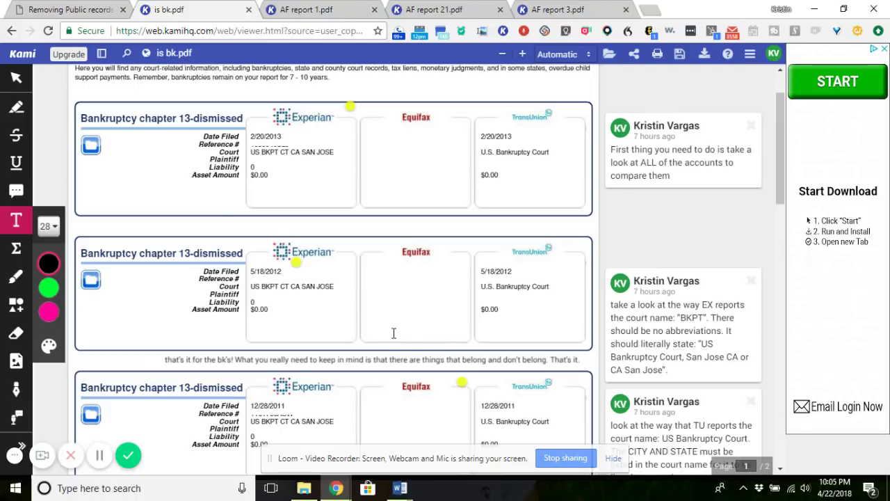
{"action": "scroll", "coordinate": [394, 337], "scroll_direction": "up", "scroll_amount": 1}
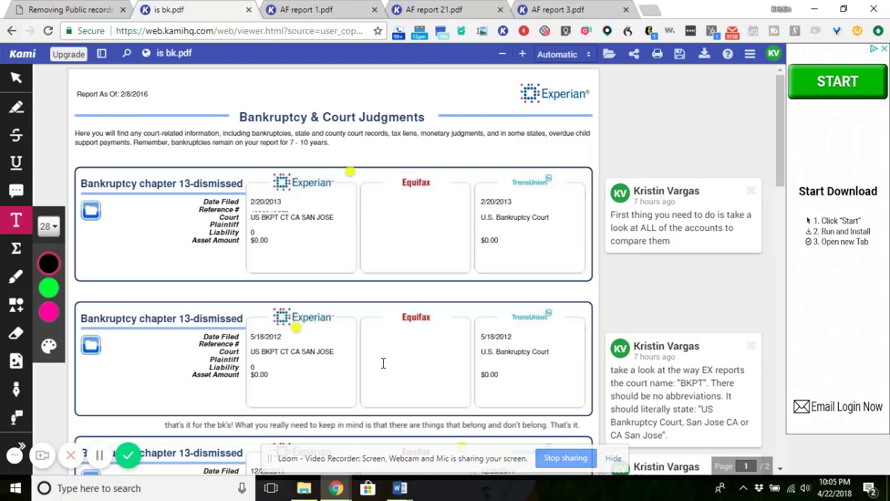
{"action": "scroll", "coordinate": [383, 363], "scroll_direction": "down", "scroll_amount": 1}
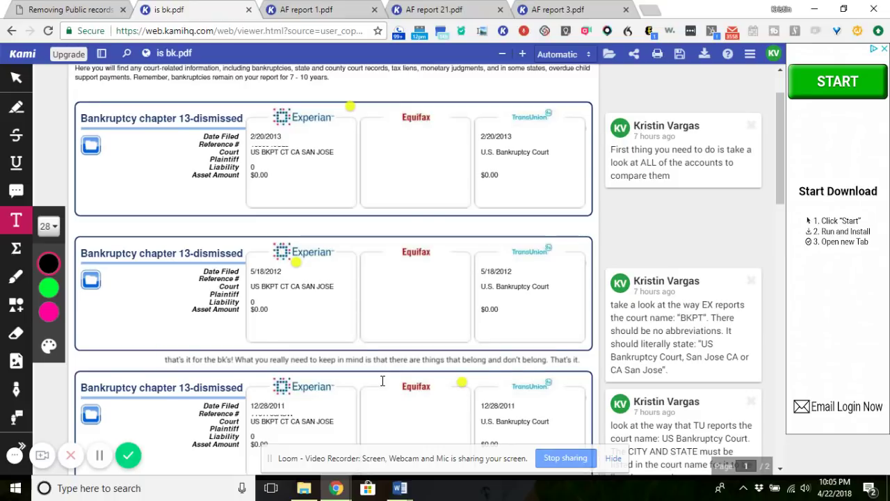
{"action": "scroll", "coordinate": [383, 364], "scroll_direction": "down", "scroll_amount": 2}
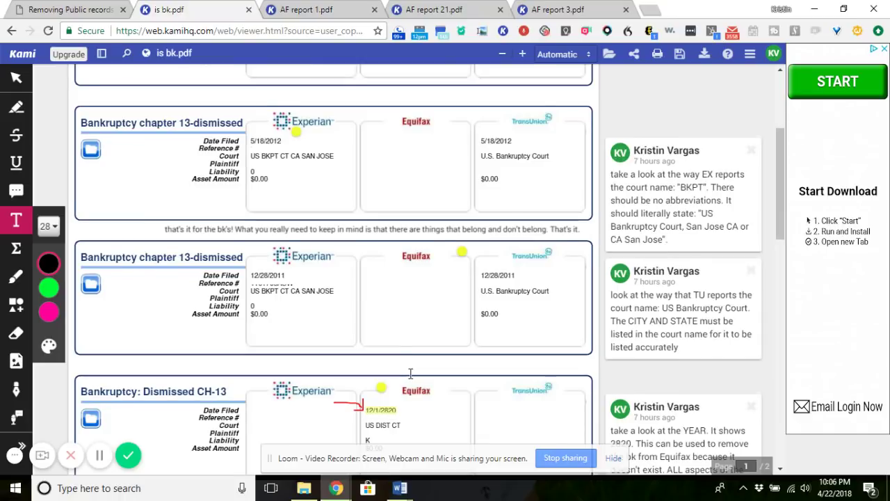
{"action": "scroll", "coordinate": [410, 369], "scroll_direction": "down", "scroll_amount": 1}
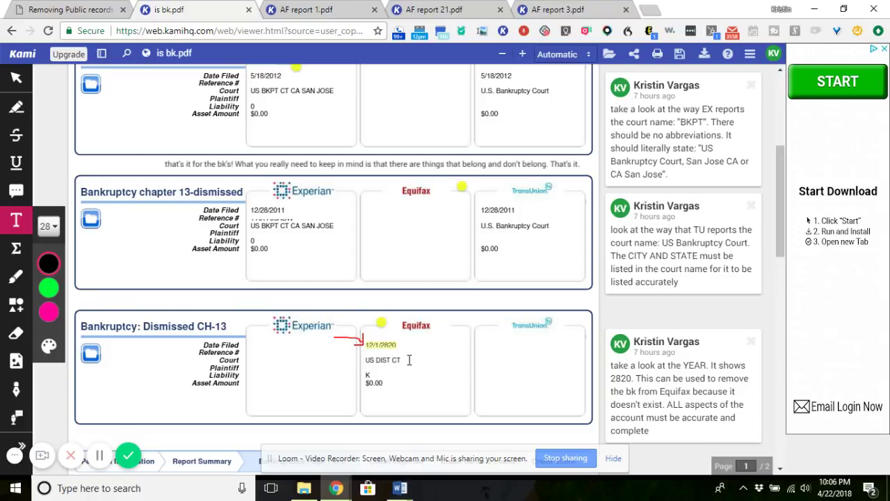
{"action": "left_click_drag", "start_coordinate": [409, 360], "coordinate": [365, 360]}
{"action": "left_click", "coordinate": [421, 381]}
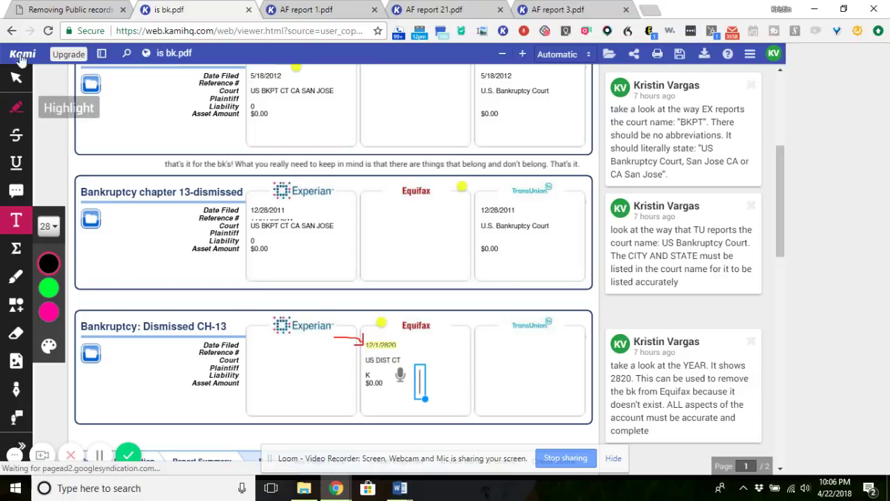
{"action": "left_click", "coordinate": [16, 77]}
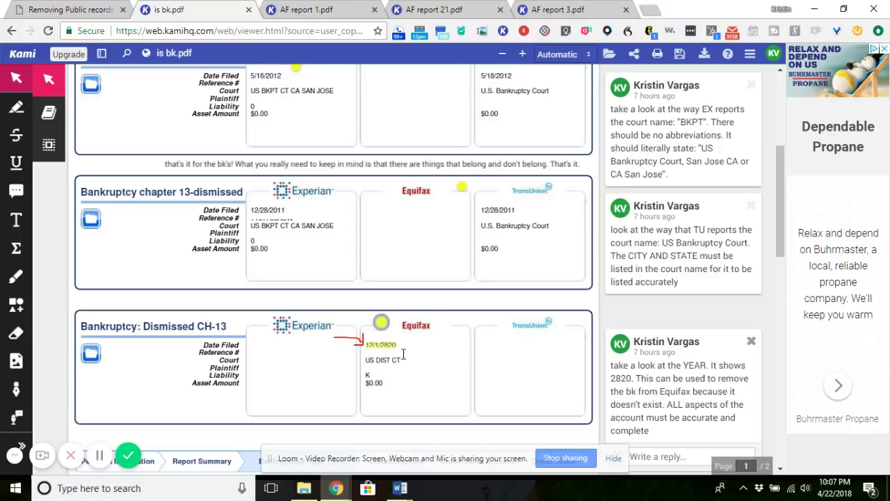
Step: Open the comment on the second bankruptcy entry
{"action": "scroll", "coordinate": [384, 417], "scroll_direction": "up", "scroll_amount": 1}
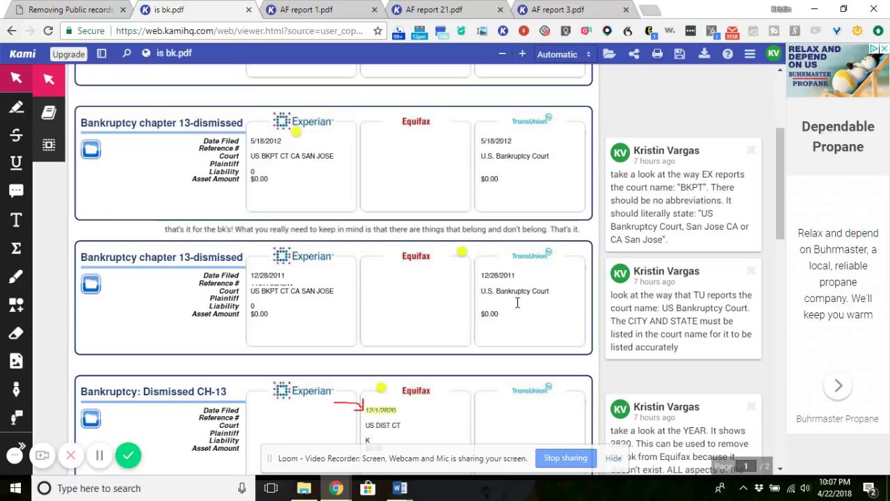
{"action": "mouse_move", "coordinate": [612, 313]}
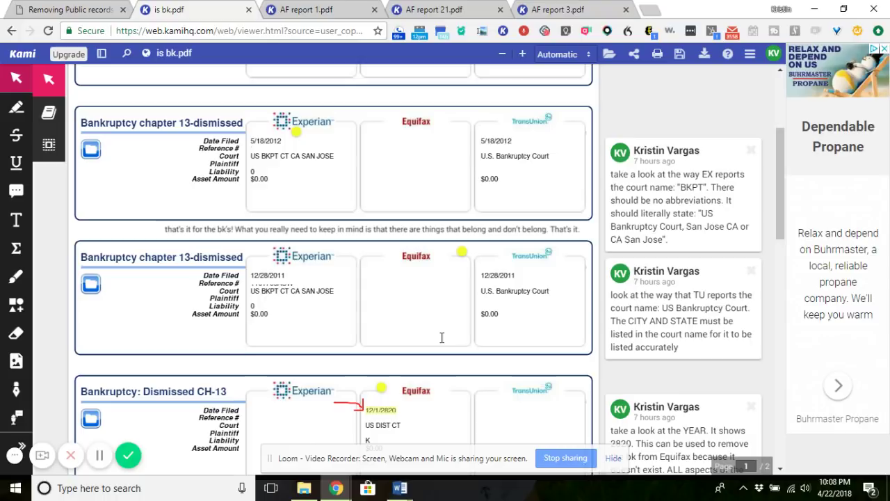
{"action": "scroll", "coordinate": [442, 338], "scroll_direction": "up", "scroll_amount": 2}
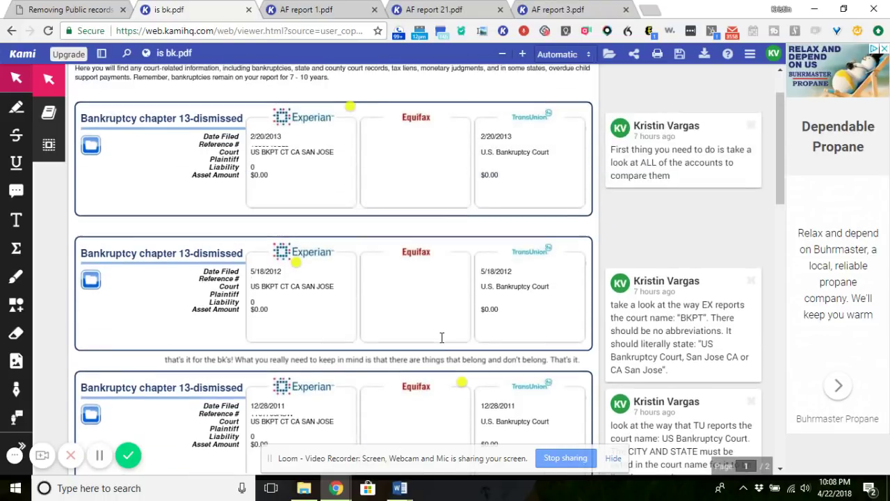
{"action": "scroll", "coordinate": [448, 350], "scroll_direction": "up", "scroll_amount": 1}
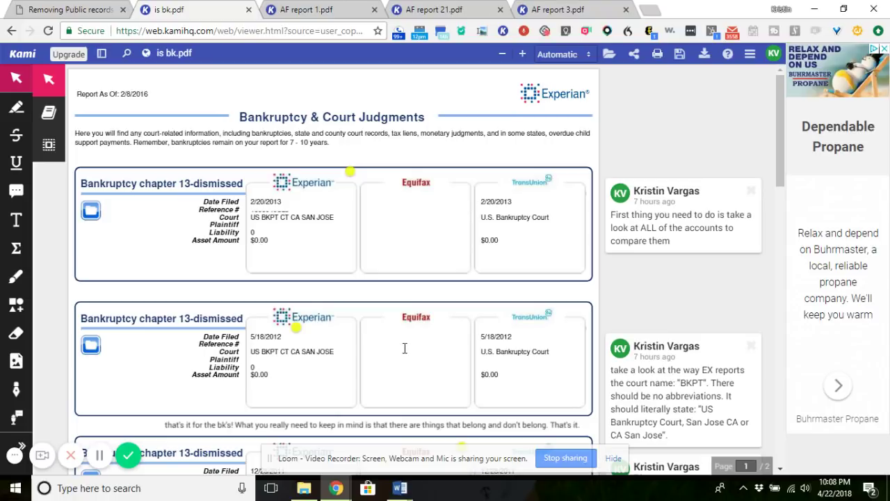
{"action": "scroll", "coordinate": [408, 346], "scroll_direction": "down", "scroll_amount": 1}
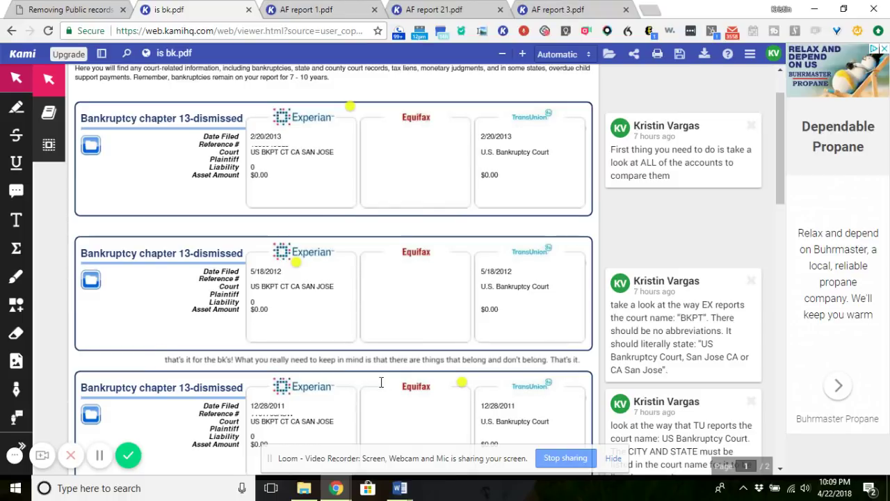
{"action": "left_click", "coordinate": [570, 339]}
Step: On page 2, expand and then collapse the comment about the K liability
{"action": "scroll", "coordinate": [356, 313], "scroll_direction": "down", "scroll_amount": 4}
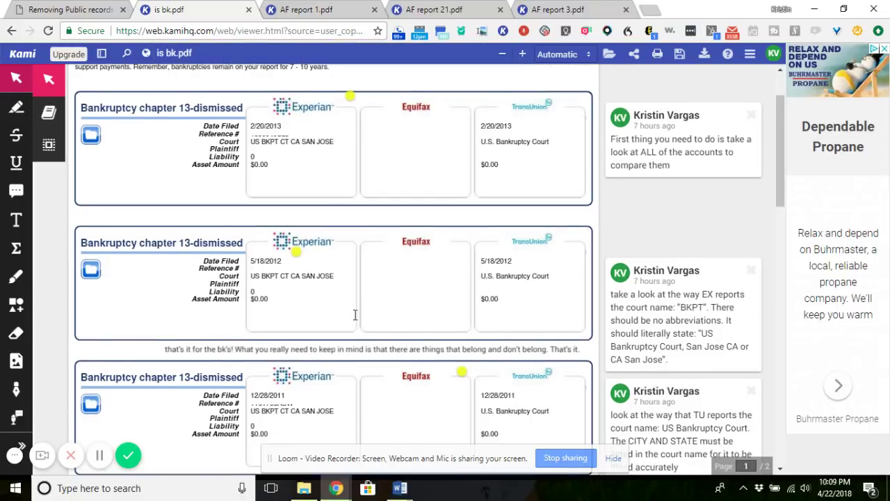
{"action": "scroll", "coordinate": [356, 316], "scroll_direction": "down", "scroll_amount": 3}
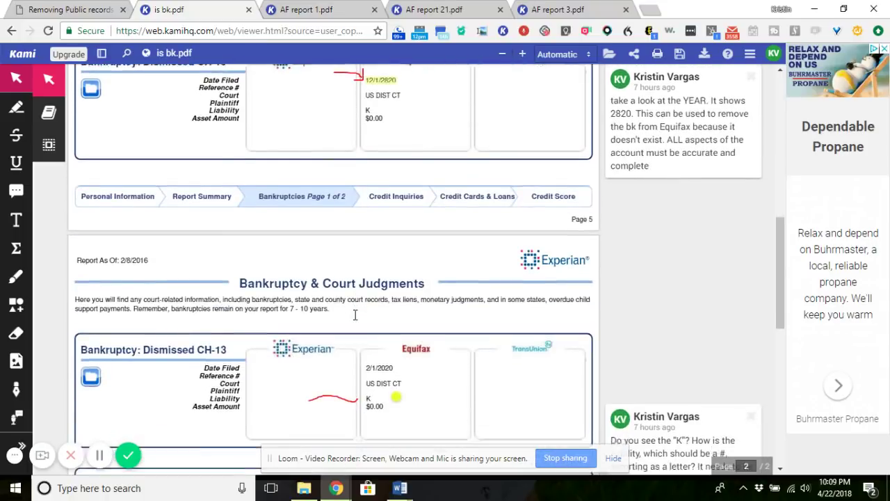
{"action": "scroll", "coordinate": [355, 315], "scroll_direction": "down", "scroll_amount": 3}
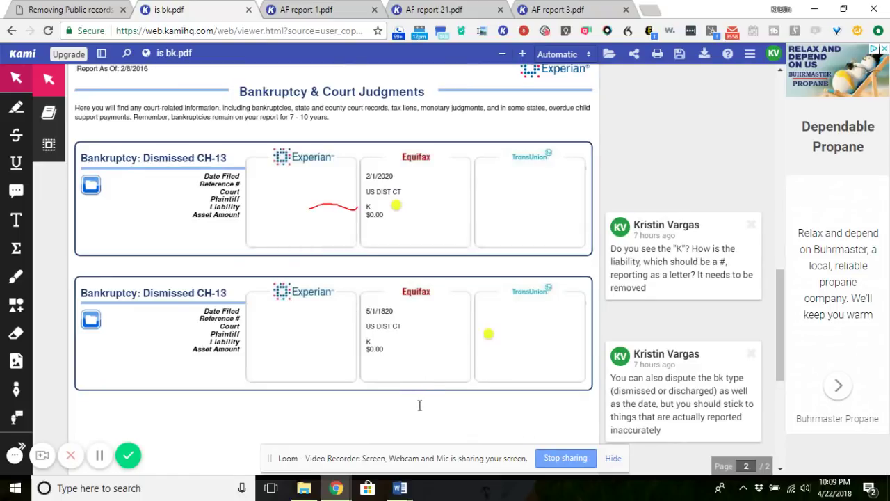
{"action": "scroll", "coordinate": [420, 405], "scroll_direction": "down", "scroll_amount": 2}
{"action": "scroll", "coordinate": [420, 406], "scroll_direction": "up", "scroll_amount": 1}
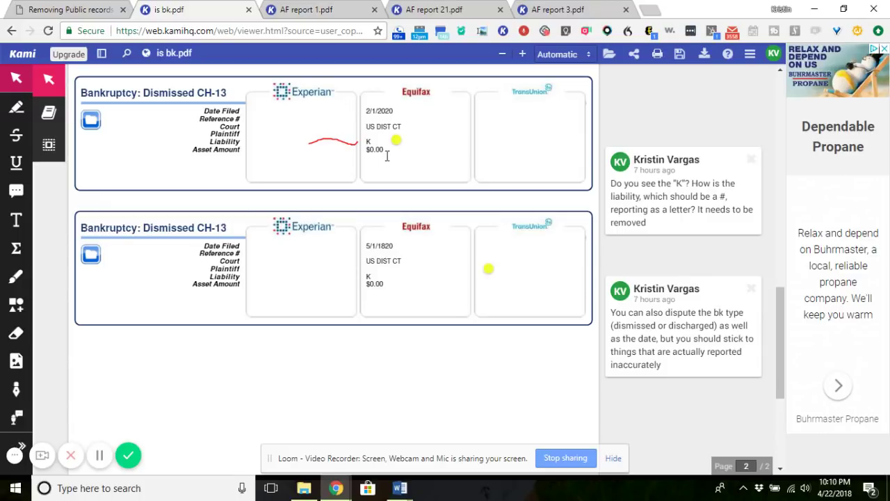
{"action": "left_click", "coordinate": [395, 141]}
{"action": "left_click", "coordinate": [414, 138]}
Step: Switch to AF report 1.pdf, scroll its tax liens, and view then close the Recorder of Deeds comment
{"action": "left_click", "coordinate": [329, 7]}
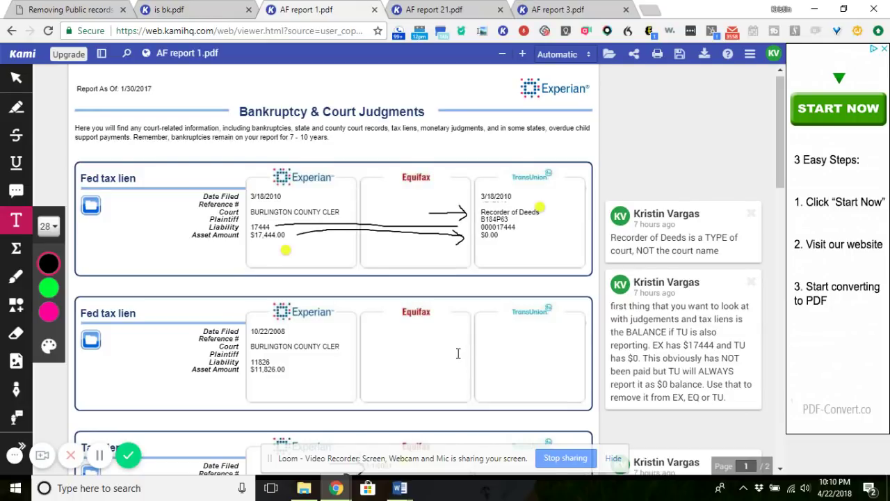
{"action": "scroll", "coordinate": [399, 341], "scroll_direction": "down", "scroll_amount": 3}
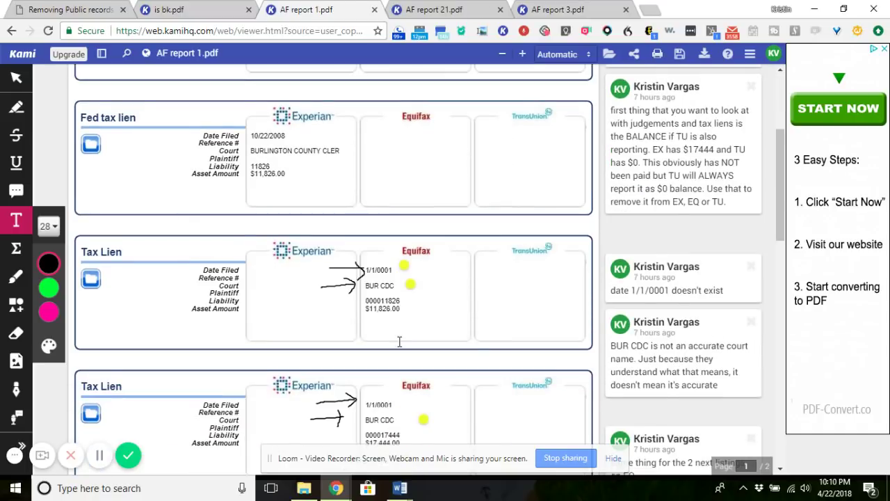
{"action": "scroll", "coordinate": [399, 341], "scroll_direction": "down", "scroll_amount": 7}
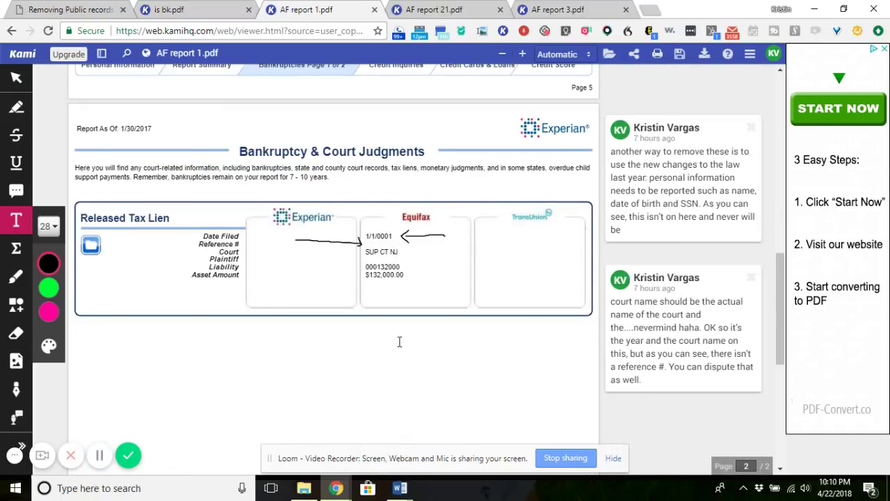
{"action": "scroll", "coordinate": [399, 342], "scroll_direction": "up", "scroll_amount": 8}
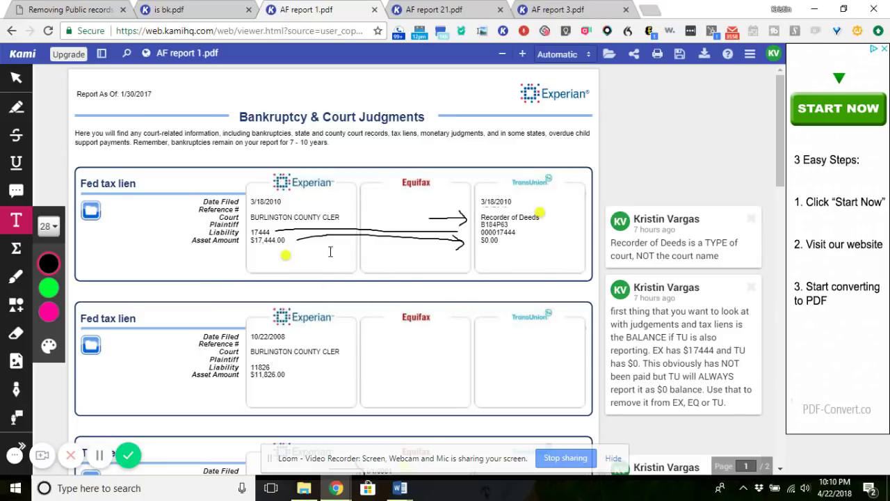
{"action": "left_click", "coordinate": [540, 212]}
{"action": "left_click", "coordinate": [285, 255]}
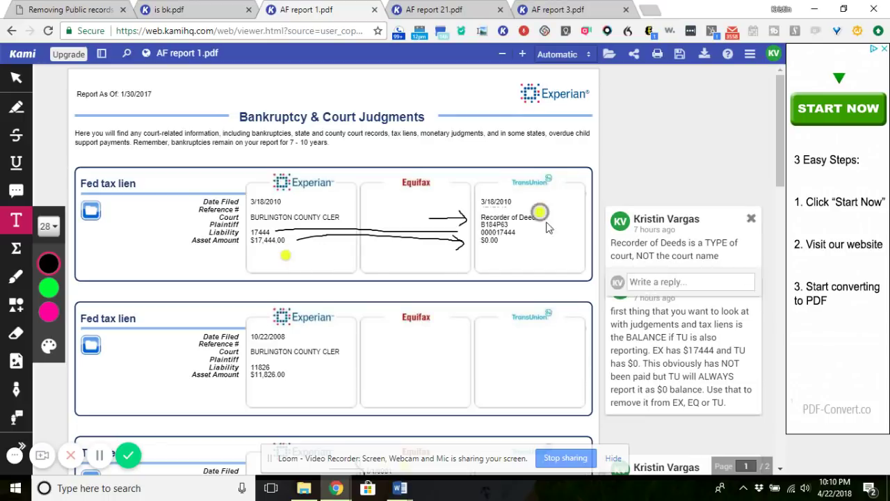
Step: Place a text box by the first Fed tax lien's TransUnion column reading 'transunion shows this was paid. Delete'
{"action": "left_click", "coordinate": [16, 220]}
{"action": "left_click", "coordinate": [16, 220]}
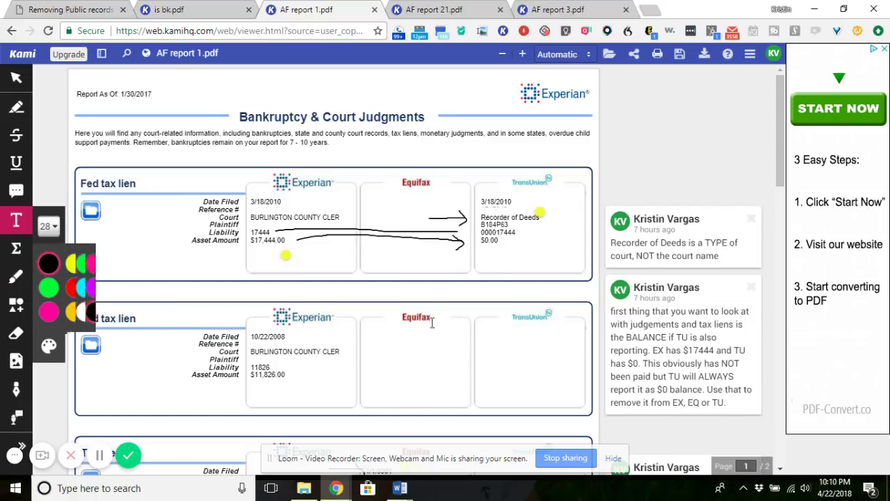
{"action": "left_click", "coordinate": [418, 259]}
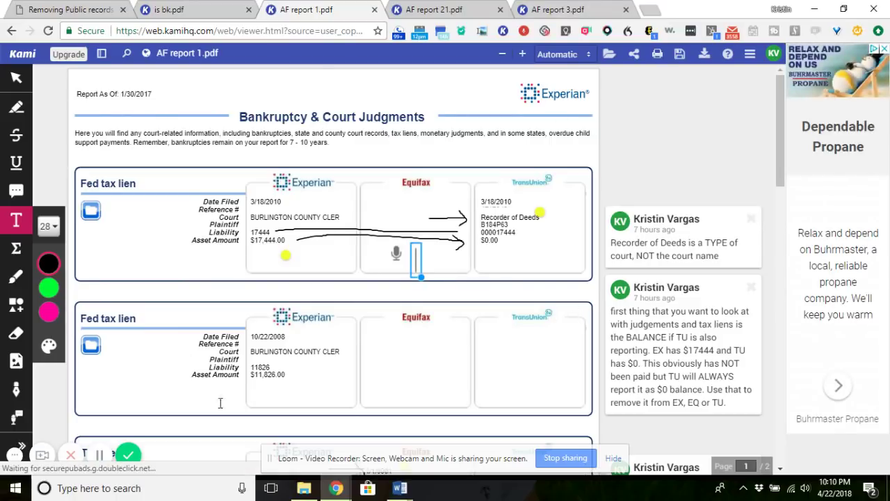
{"action": "left_click", "coordinate": [654, 266]}
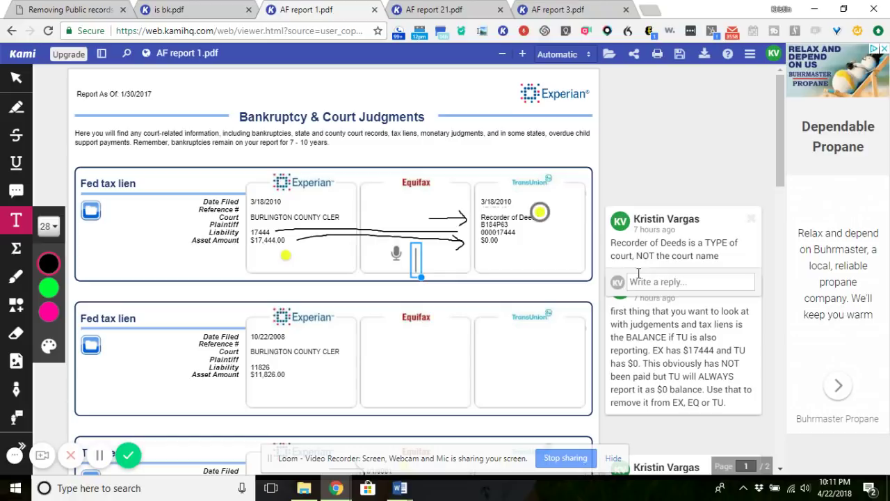
{"action": "type", "text": "tr"}
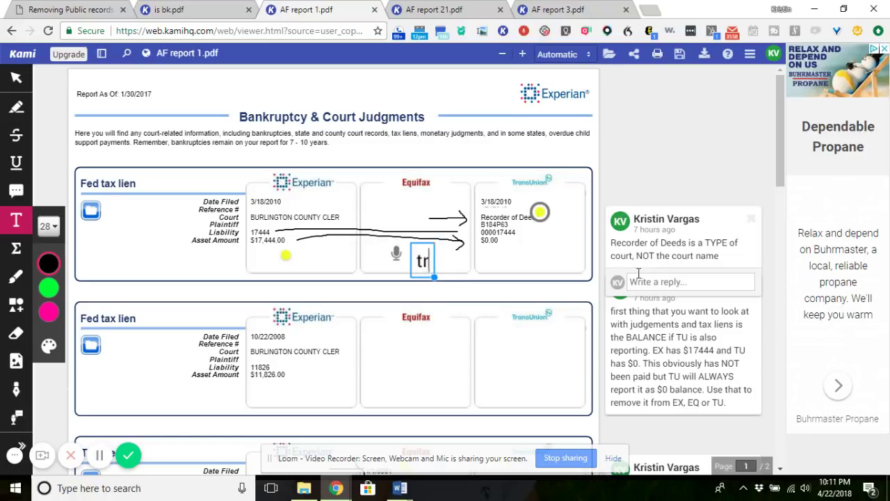
{"action": "type", "text": "aunion shows"}
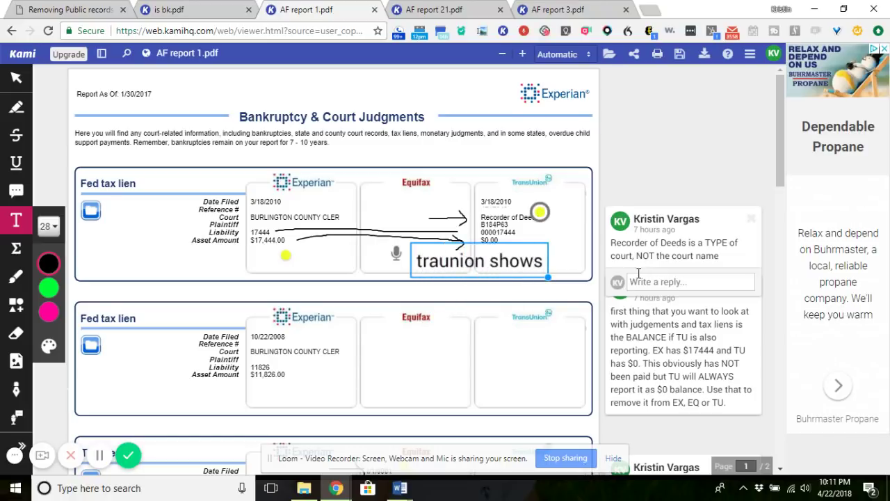
{"action": "key", "text": "BackSpace"}
{"action": "key", "text": "BackSpace"}
{"action": "key", "text": "BackSpace"}
{"action": "key", "text": "BackSpace"}
{"action": "key", "text": "BackSpace"}
{"action": "key", "text": "BackSpace"}
{"action": "key", "text": "BackSpace"}
{"action": "key", "text": "BackSpace"}
{"action": "key", "text": "BackSpace"}
{"action": "key", "text": "BackSpace"}
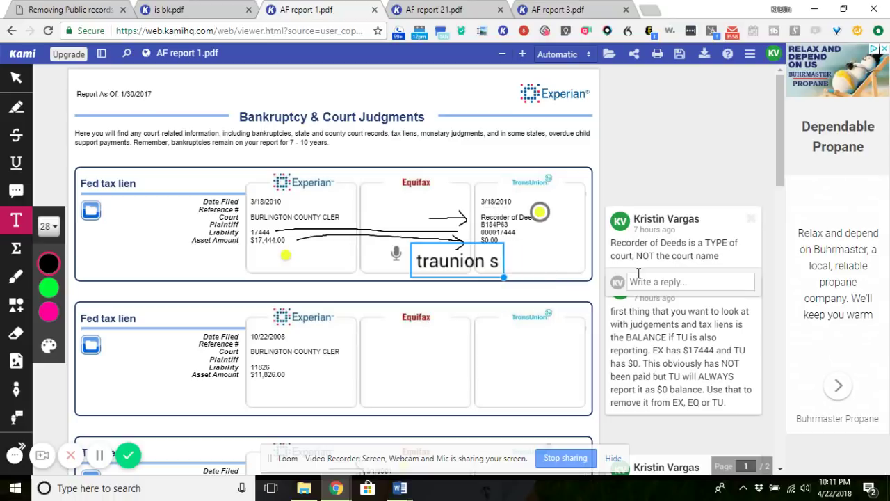
{"action": "key", "text": "BackSpace"}
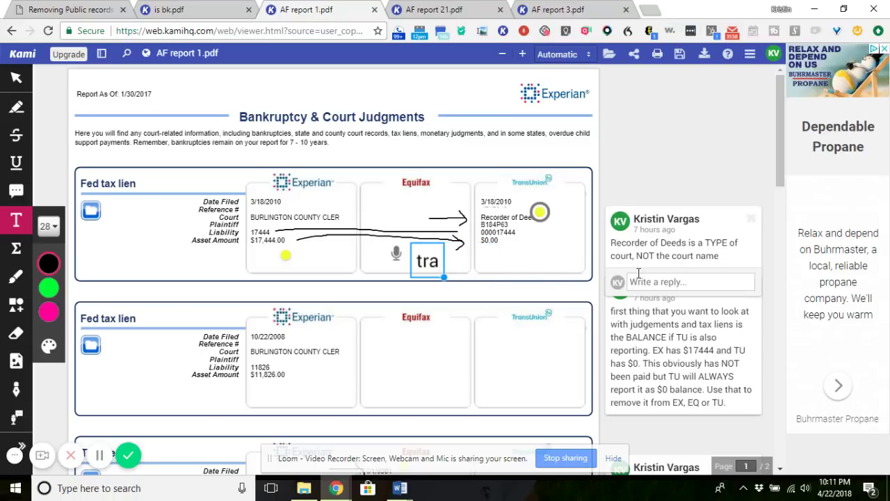
{"action": "type", "text": "nsunion shows thi"}
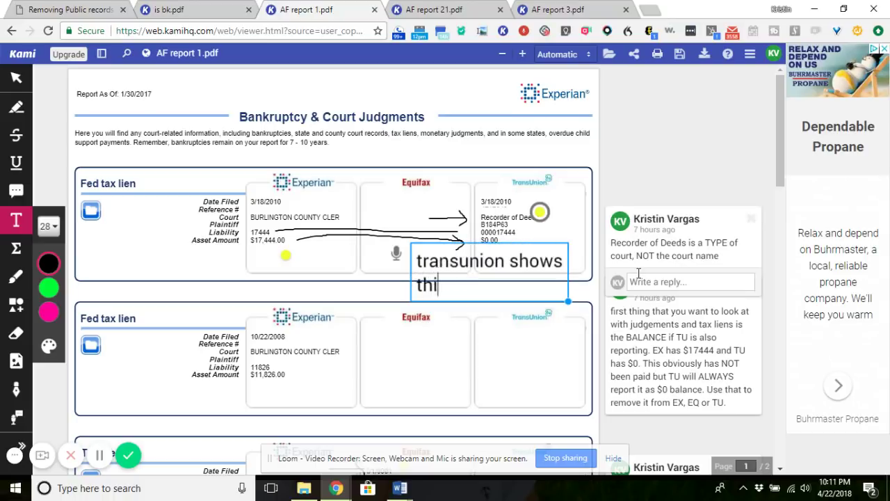
{"action": "type", "text": "s was paid. Delete"}
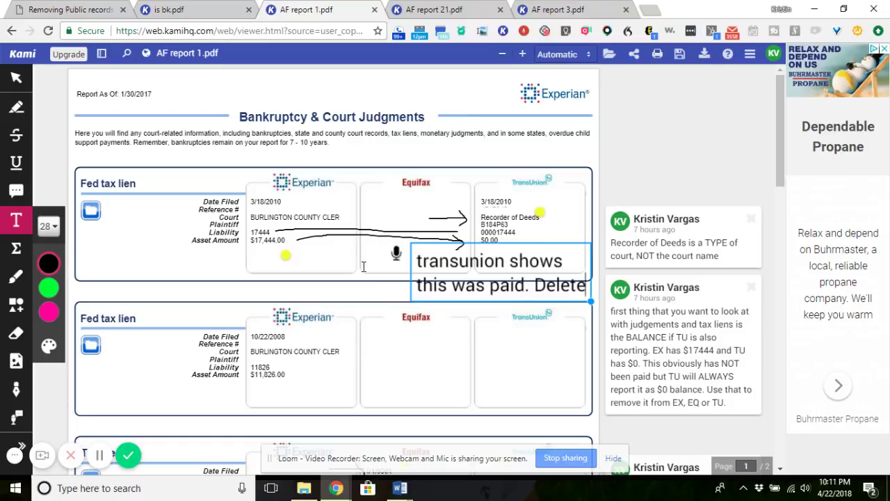
{"action": "mouse_move", "coordinate": [473, 258]}
{"action": "mouse_move", "coordinate": [499, 249]}
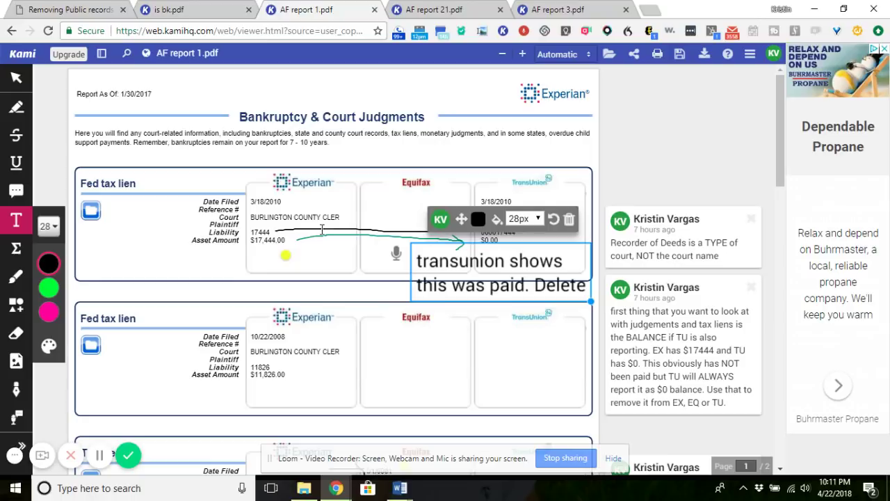
{"action": "left_click", "coordinate": [538, 199]}
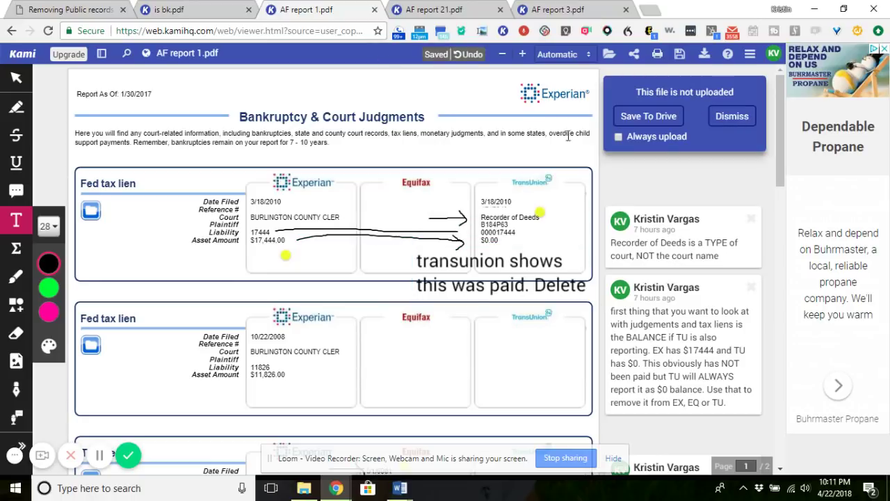
Step: Dismiss the 'This file is not uploaded' notice and briefly select the TransUnion paid note
{"action": "left_click", "coordinate": [723, 119]}
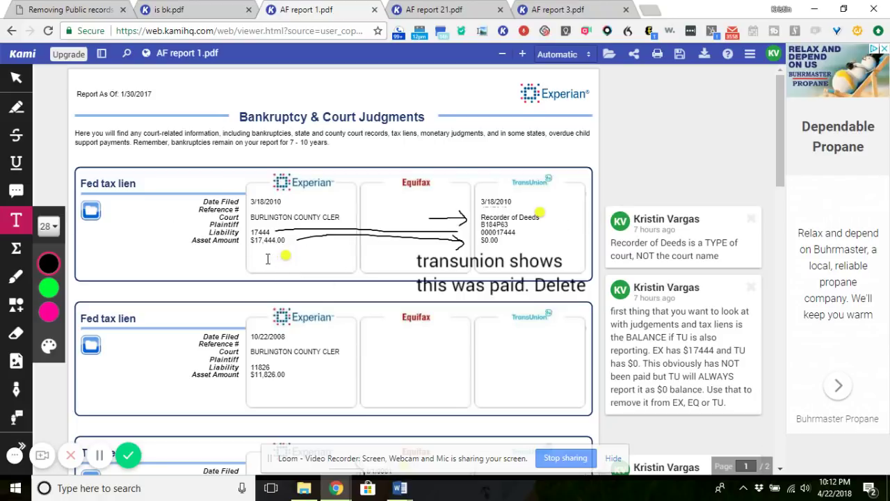
{"action": "left_click", "coordinate": [586, 247]}
{"action": "left_click", "coordinate": [551, 211]}
Step: Scroll past the Tax Lien and Released Tax Lien entries, then switch to is bk.pdf
{"action": "scroll", "coordinate": [366, 377], "scroll_direction": "down", "scroll_amount": 3}
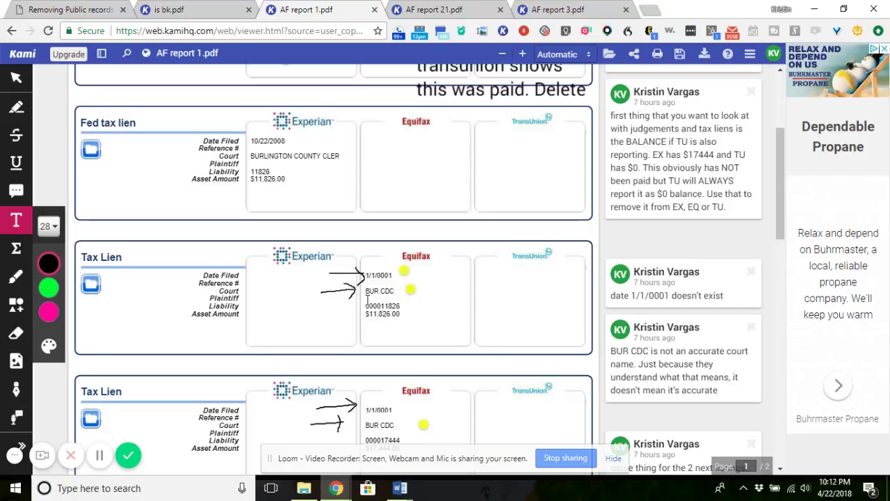
{"action": "scroll", "coordinate": [368, 299], "scroll_direction": "down", "scroll_amount": 2}
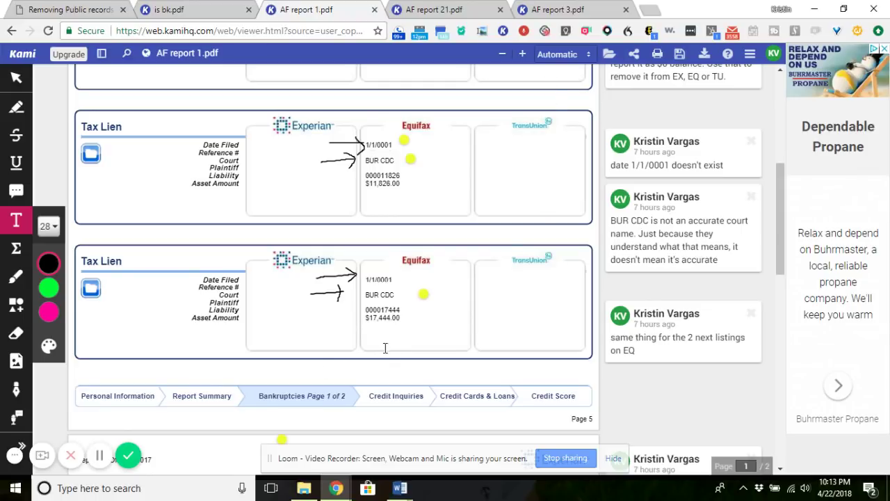
{"action": "scroll", "coordinate": [436, 315], "scroll_direction": "down", "scroll_amount": 3}
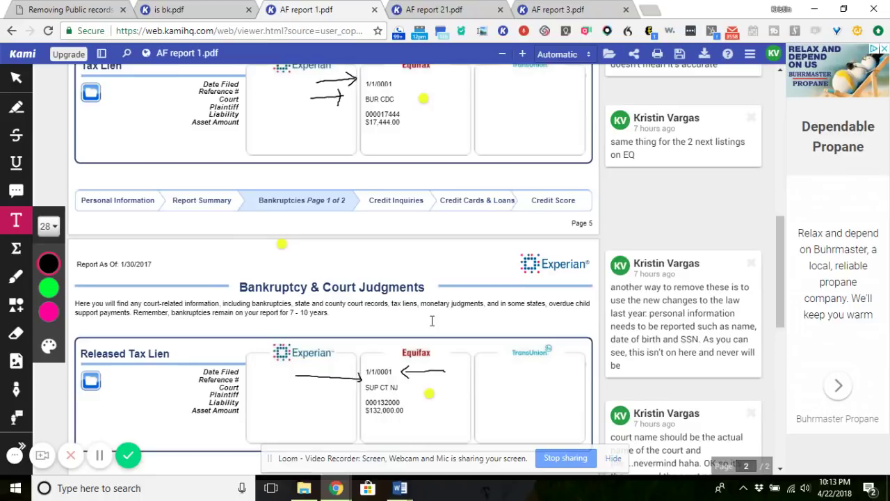
{"action": "scroll", "coordinate": [432, 321], "scroll_direction": "down", "scroll_amount": 3}
{"action": "left_click", "coordinate": [167, 10]}
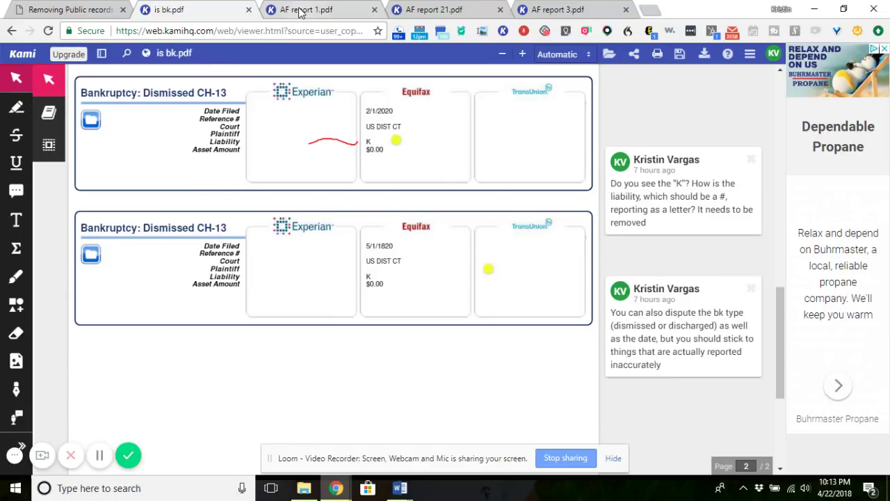
Step: Flip between AF report 21.pdf and AF report 1.pdf, scrolling up in AF report 1
{"action": "left_click", "coordinate": [434, 10]}
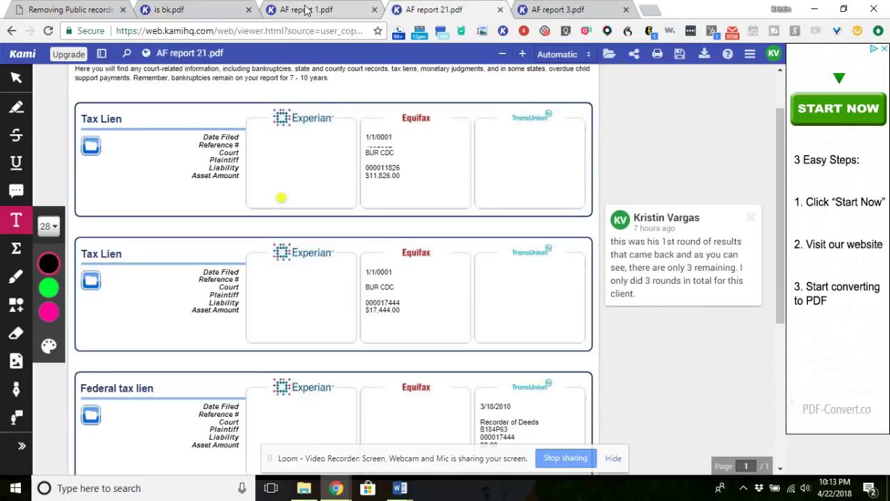
{"action": "left_click", "coordinate": [306, 10]}
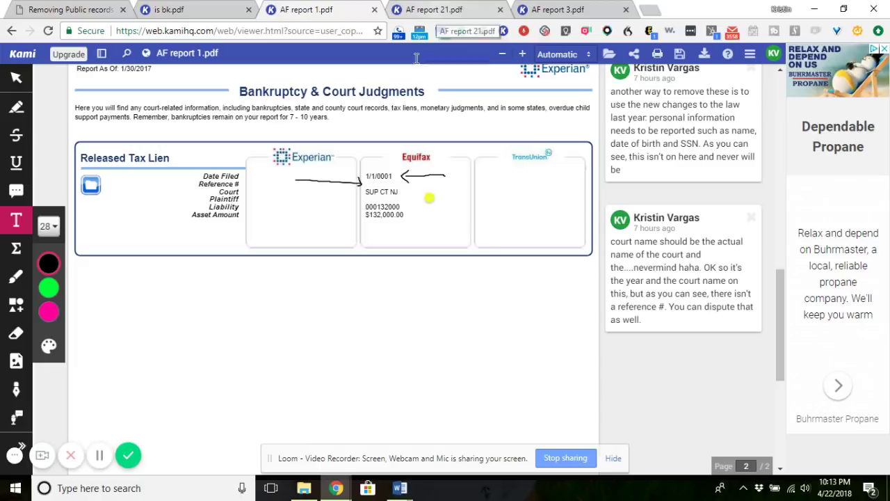
{"action": "left_click", "coordinate": [426, 7]}
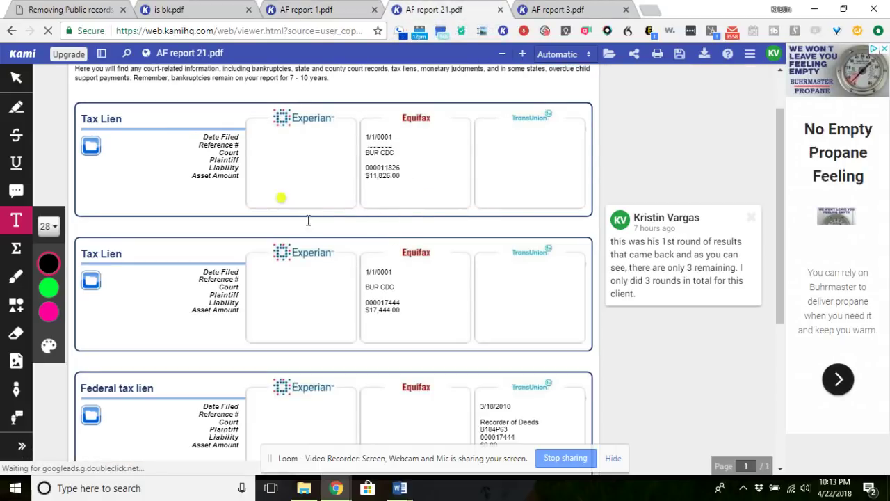
{"action": "left_click", "coordinate": [328, 6]}
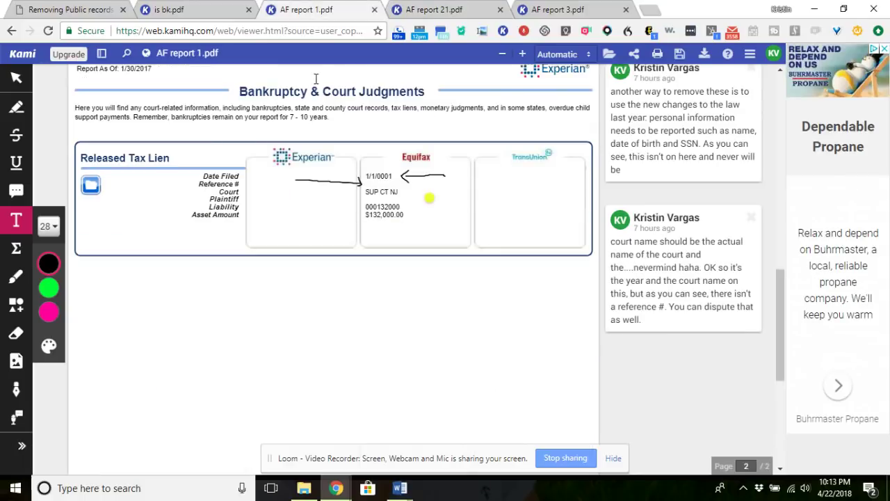
{"action": "scroll", "coordinate": [423, 229], "scroll_direction": "up", "scroll_amount": 1}
{"action": "scroll", "coordinate": [423, 231], "scroll_direction": "up", "scroll_amount": 10}
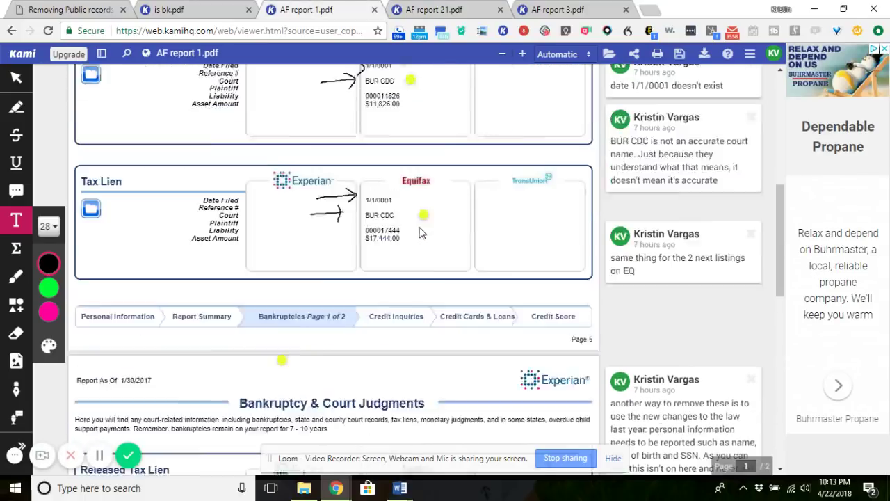
Step: Switch to AF report 21.pdf and scroll through its two Equifax and one TransUnion tax liens
{"action": "left_click", "coordinate": [442, 10]}
{"action": "scroll", "coordinate": [398, 261], "scroll_direction": "down", "scroll_amount": 4}
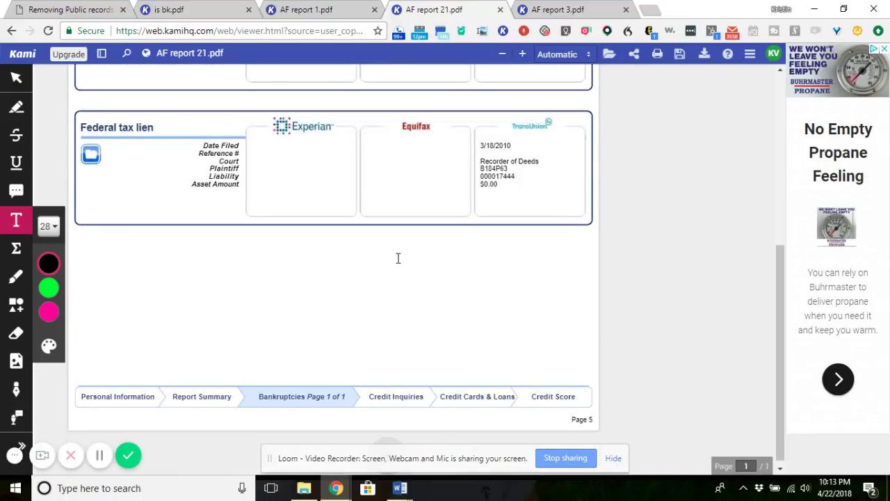
{"action": "scroll", "coordinate": [397, 259], "scroll_direction": "up", "scroll_amount": 4}
{"action": "scroll", "coordinate": [398, 258], "scroll_direction": "up", "scroll_amount": 2}
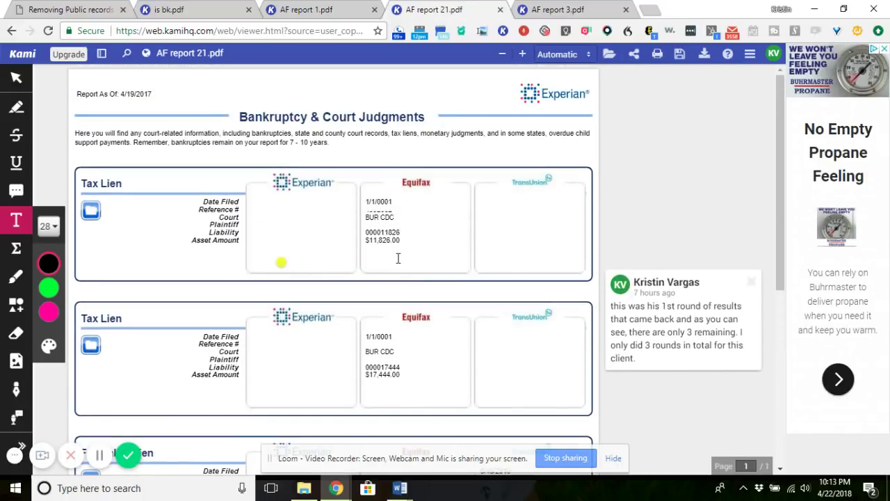
{"action": "scroll", "coordinate": [398, 258], "scroll_direction": "down", "scroll_amount": 2}
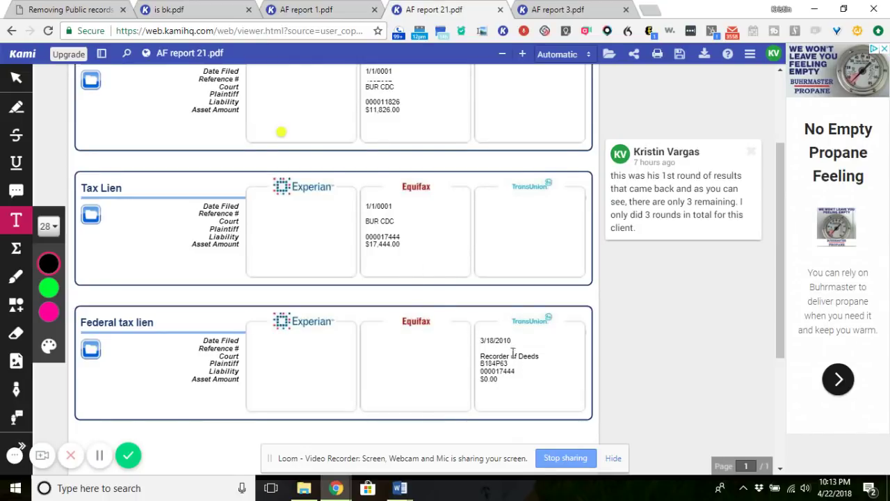
{"action": "scroll", "coordinate": [425, 314], "scroll_direction": "up", "scroll_amount": 2}
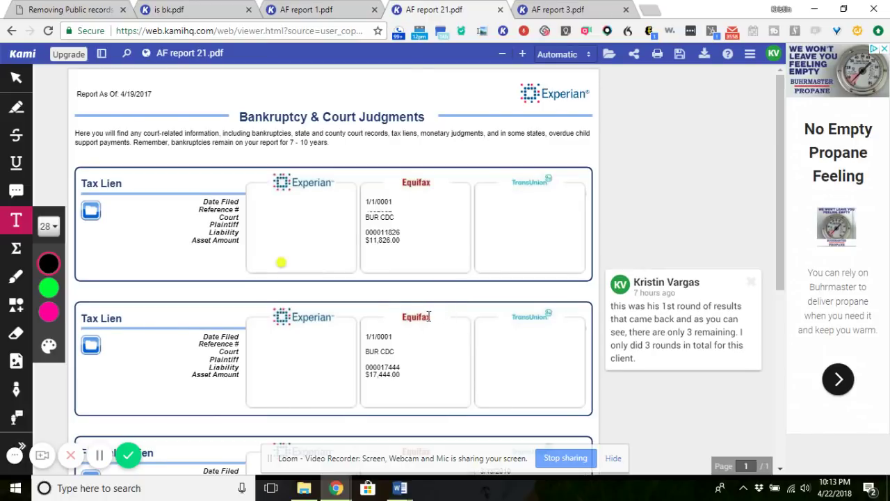
{"action": "scroll", "coordinate": [401, 292], "scroll_direction": "down", "scroll_amount": 1}
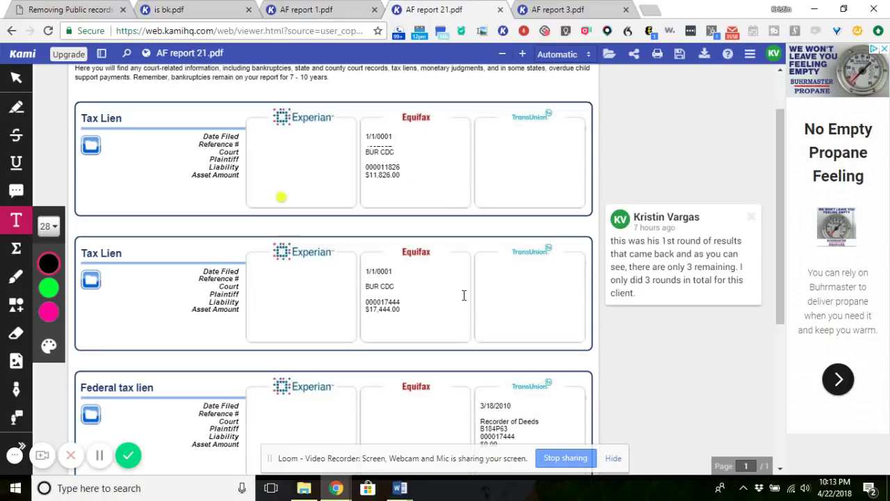
{"action": "scroll", "coordinate": [261, 297], "scroll_direction": "up", "scroll_amount": 1}
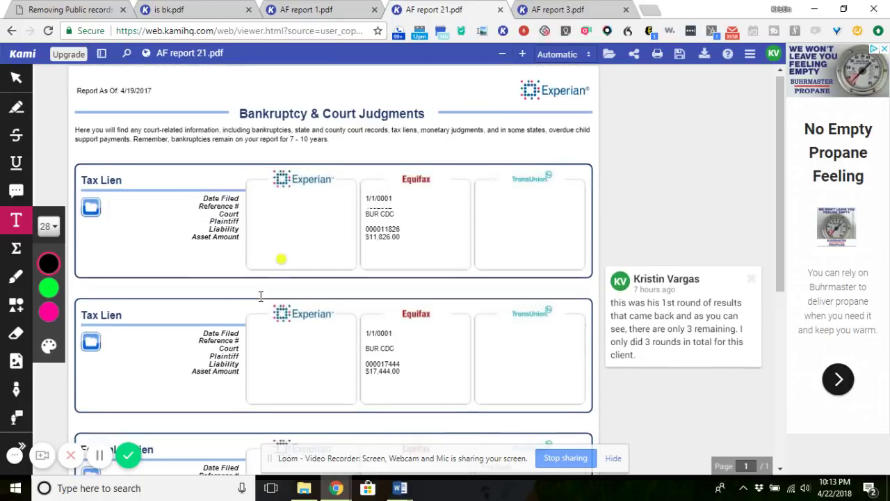
{"action": "scroll", "coordinate": [260, 296], "scroll_direction": "down", "scroll_amount": 3}
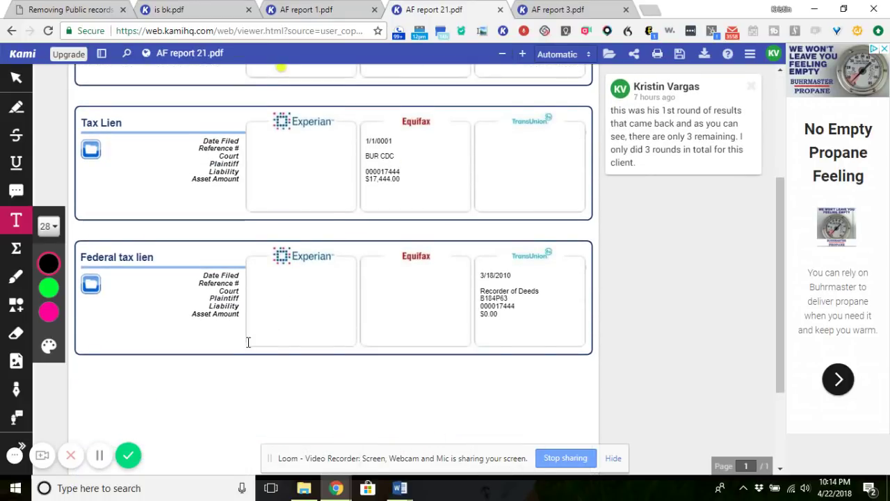
{"action": "scroll", "coordinate": [247, 341], "scroll_direction": "up", "scroll_amount": 3}
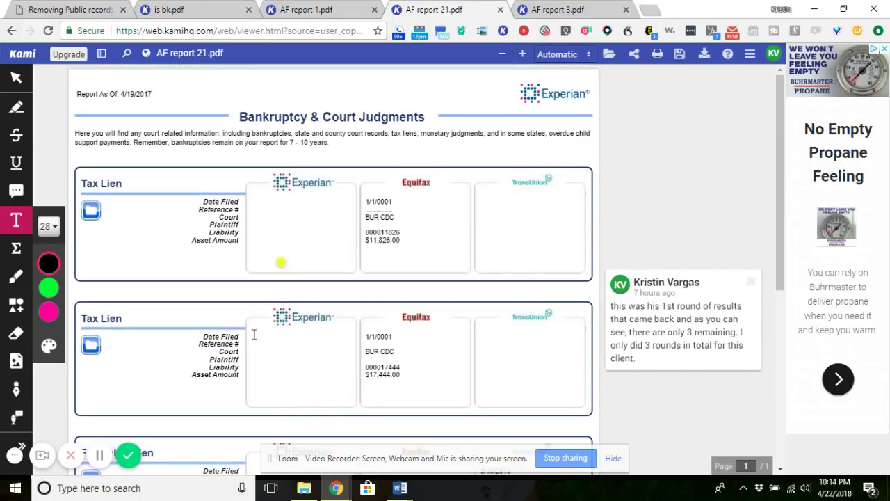
Step: Switch to AF report 3.pdf and select its 'need help?' box and explanatory paragraph note
{"action": "left_click", "coordinate": [559, 16]}
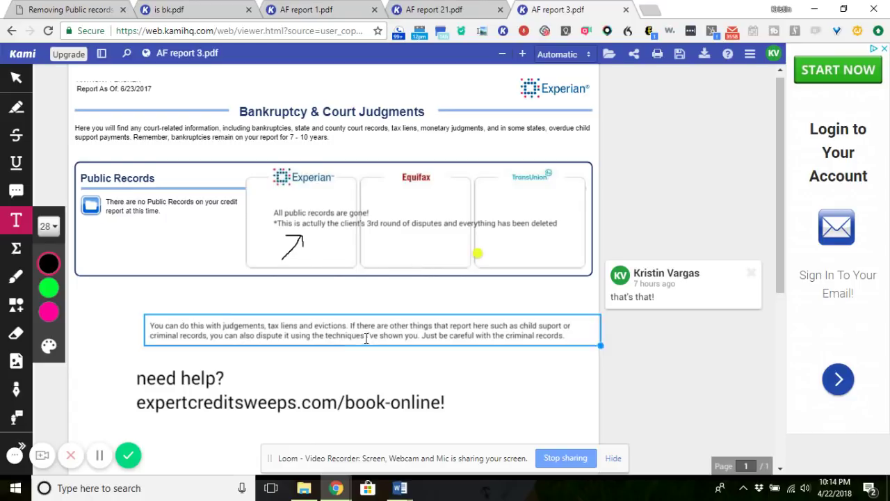
{"action": "left_click", "coordinate": [388, 370]}
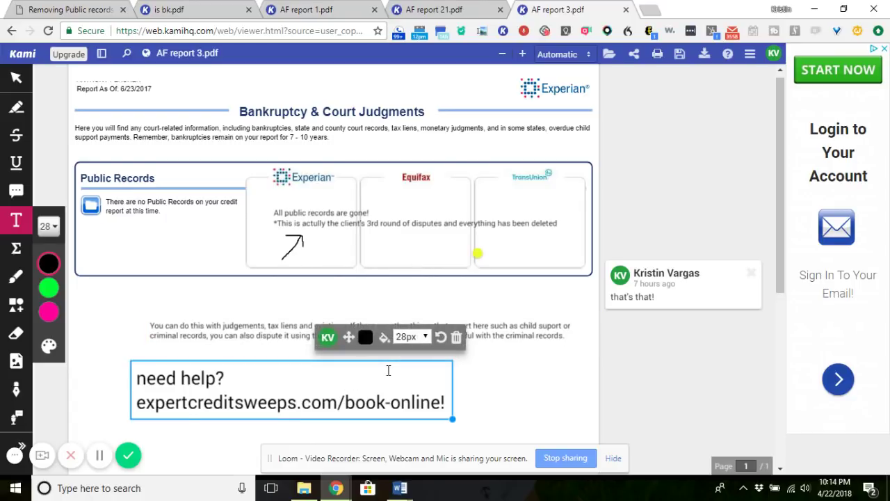
{"action": "left_click", "coordinate": [491, 360]}
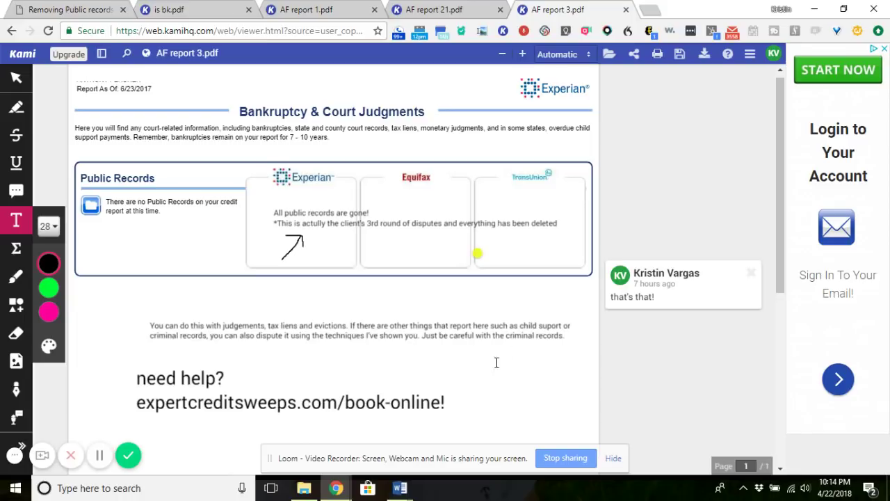
{"action": "left_click", "coordinate": [470, 325]}
{"action": "left_click", "coordinate": [554, 459]}
{"action": "left_click", "coordinate": [446, 403]}
{"action": "left_click", "coordinate": [540, 415]}
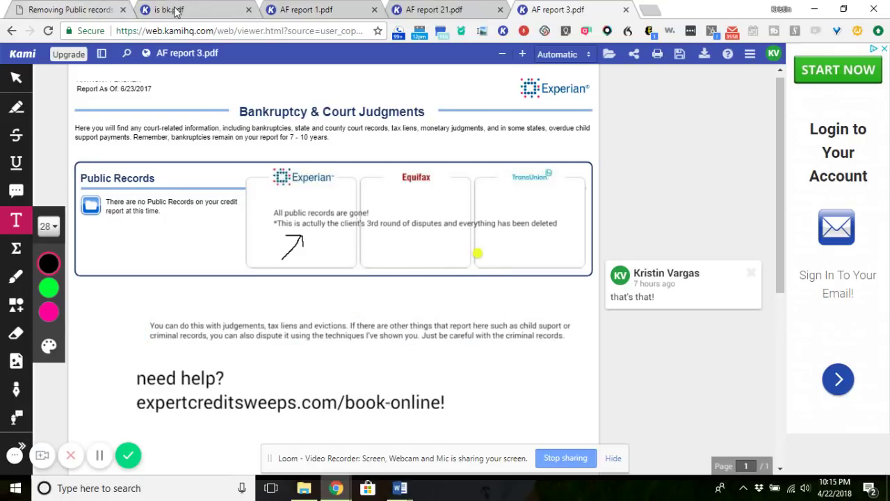
{"action": "key", "text": "ctrl+1"}
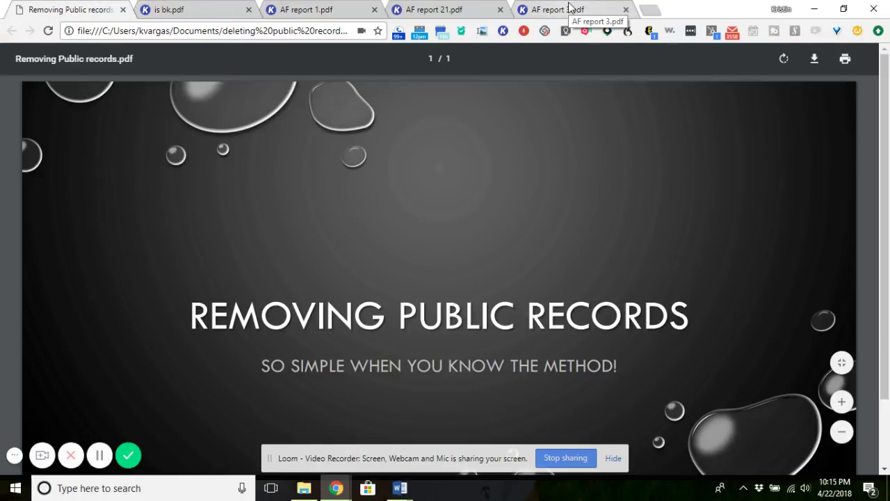
{"action": "left_click", "coordinate": [569, 8]}
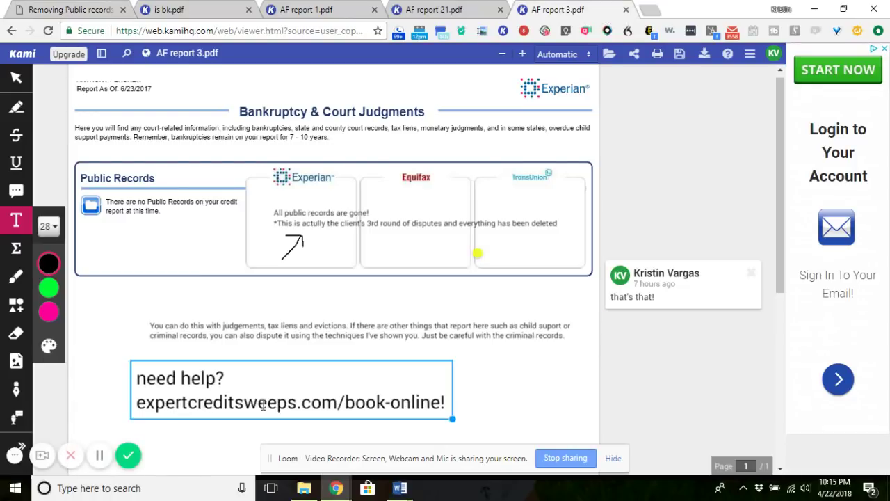
{"action": "left_click", "coordinate": [414, 401]}
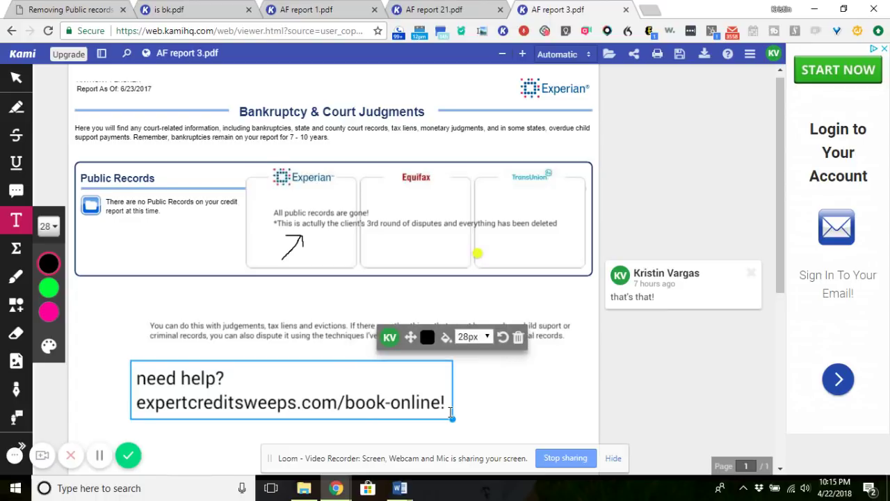
{"action": "left_click", "coordinate": [473, 406]}
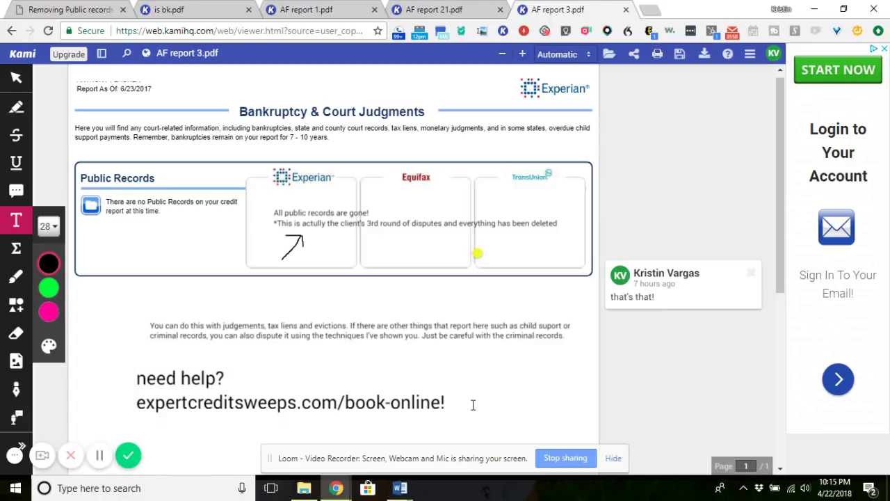